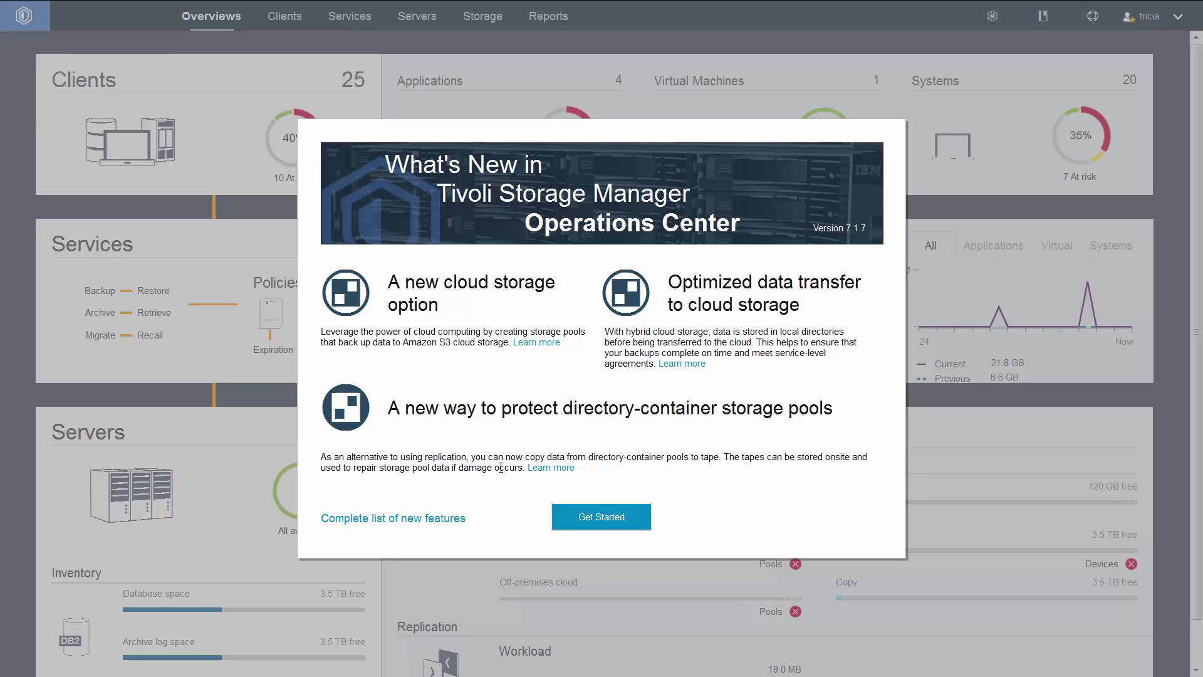
# Step: Close the What's New introduction with Get Started to reveal the overview dashboard
pyautogui.click(584, 515)
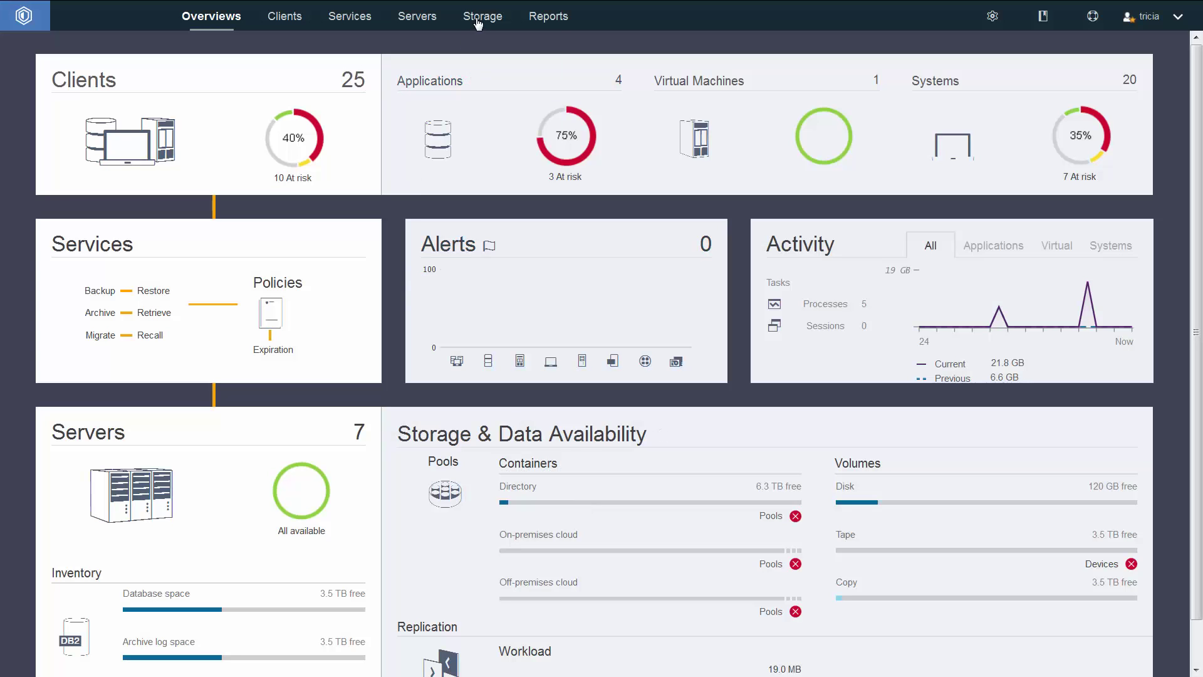
# Step: Start a new storage pool DIRECTORY_EXAMPLE on server ANISE_LXS_SRV and advance to the Type step
pyautogui.moveTo(478, 21)
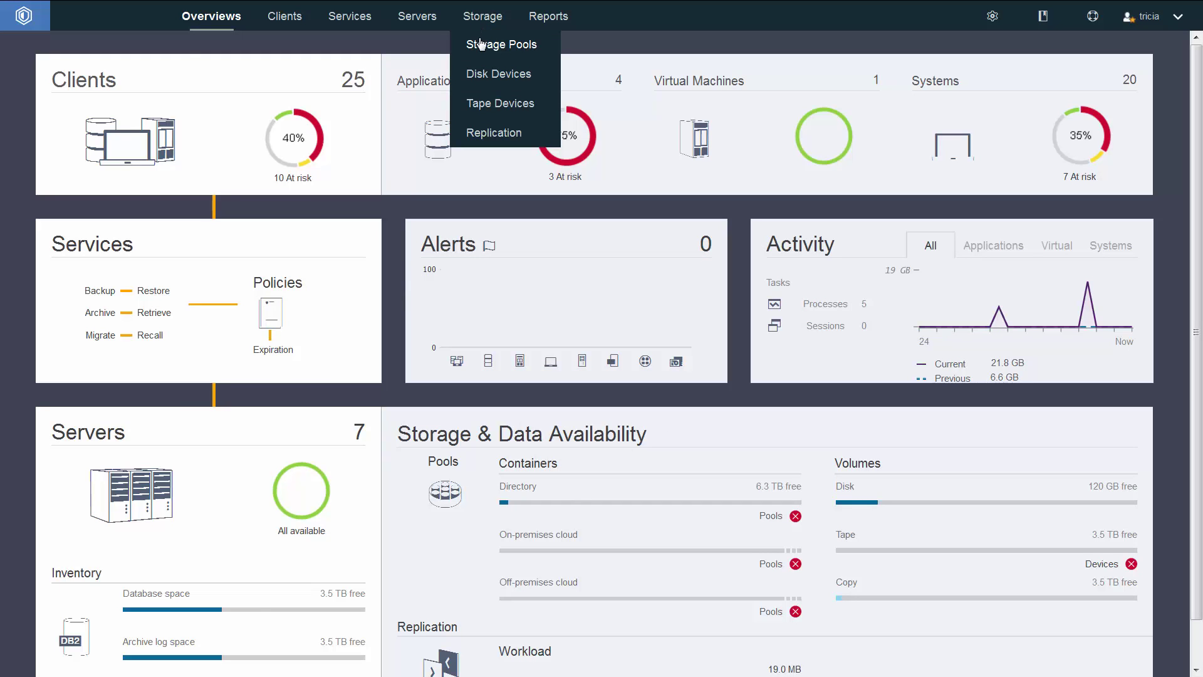
pyautogui.click(480, 44)
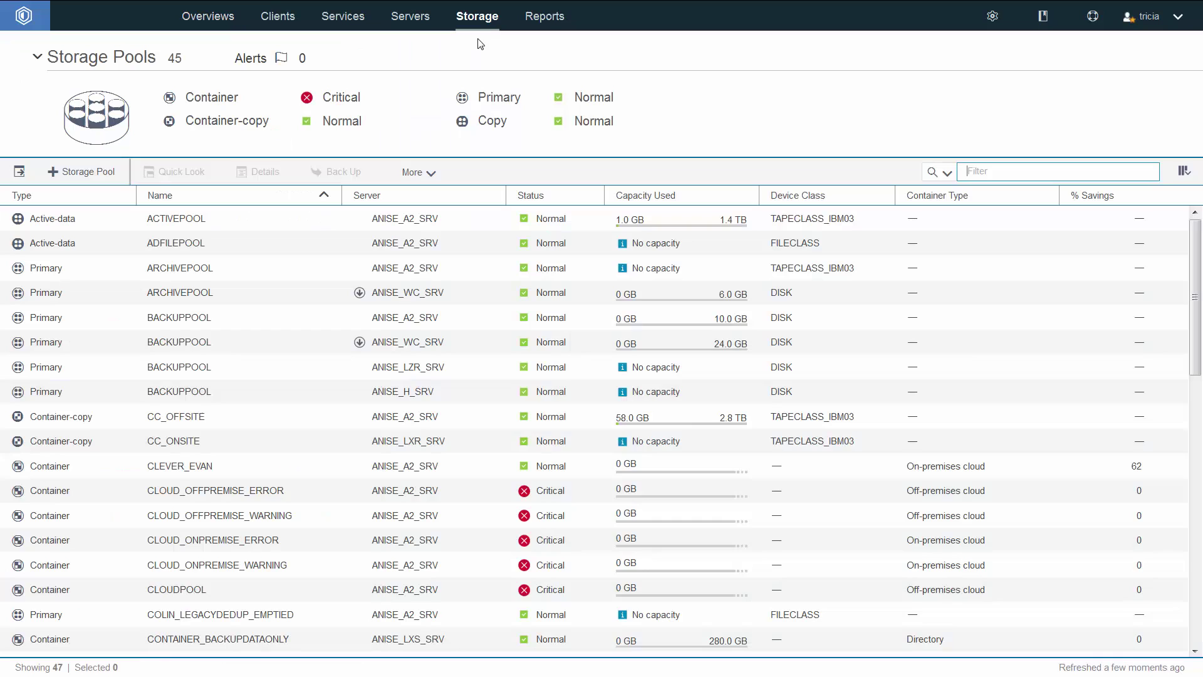
pyautogui.click(71, 174)
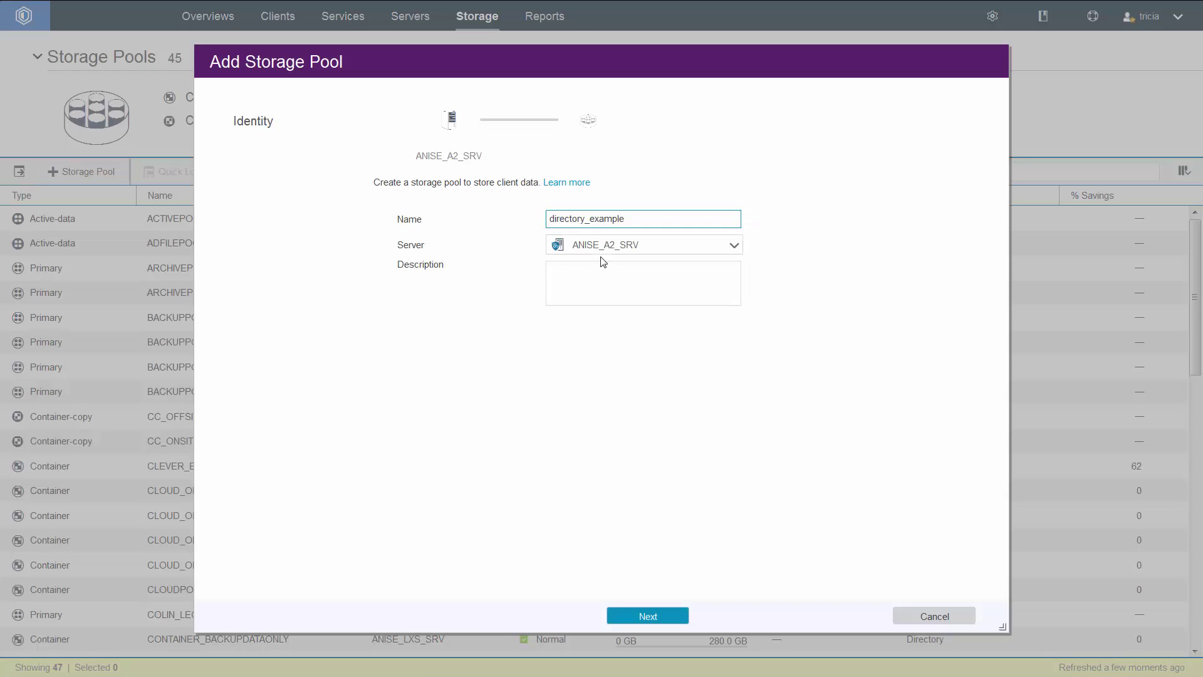
pyautogui.click(595, 249)
pyautogui.click(598, 339)
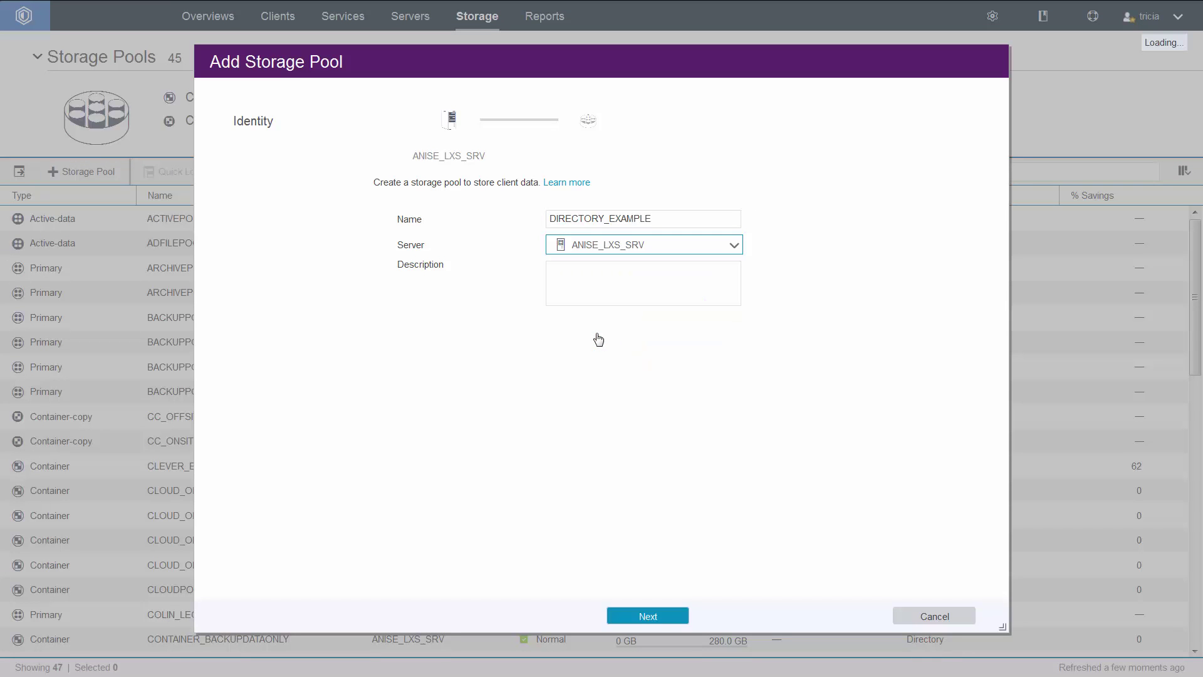
pyautogui.click(649, 619)
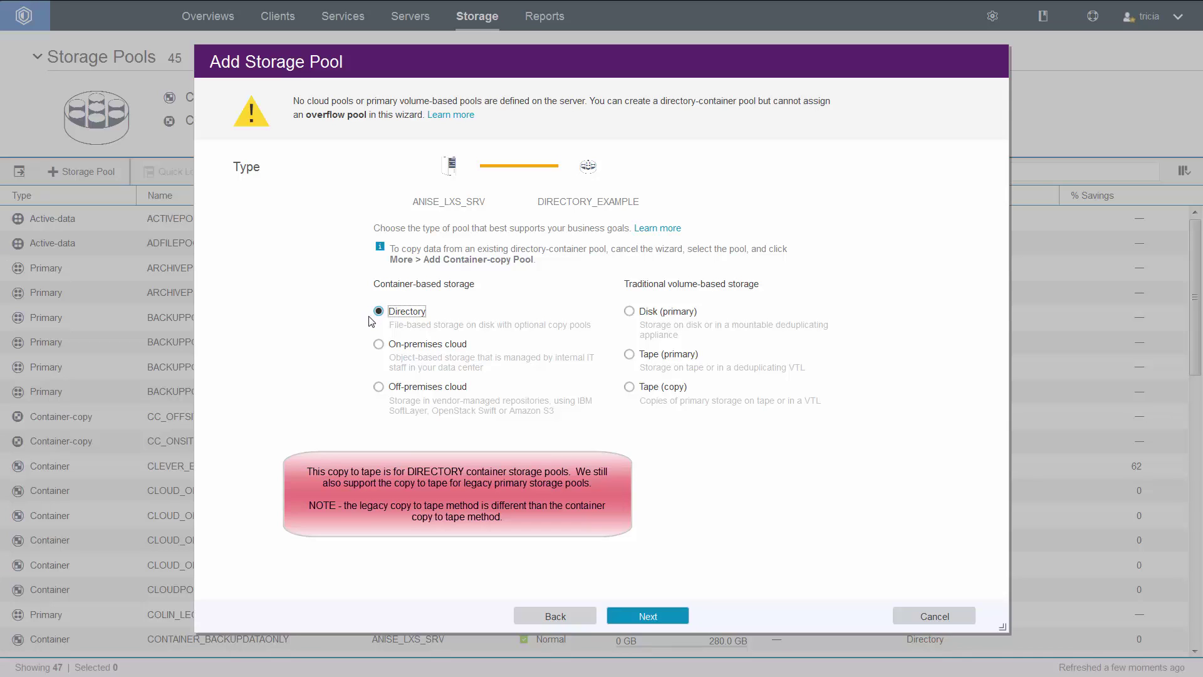
# Step: Keep the Directory pool type and add directories container_spoke3/ and container_spoke4/ to the pool
pyautogui.click(646, 614)
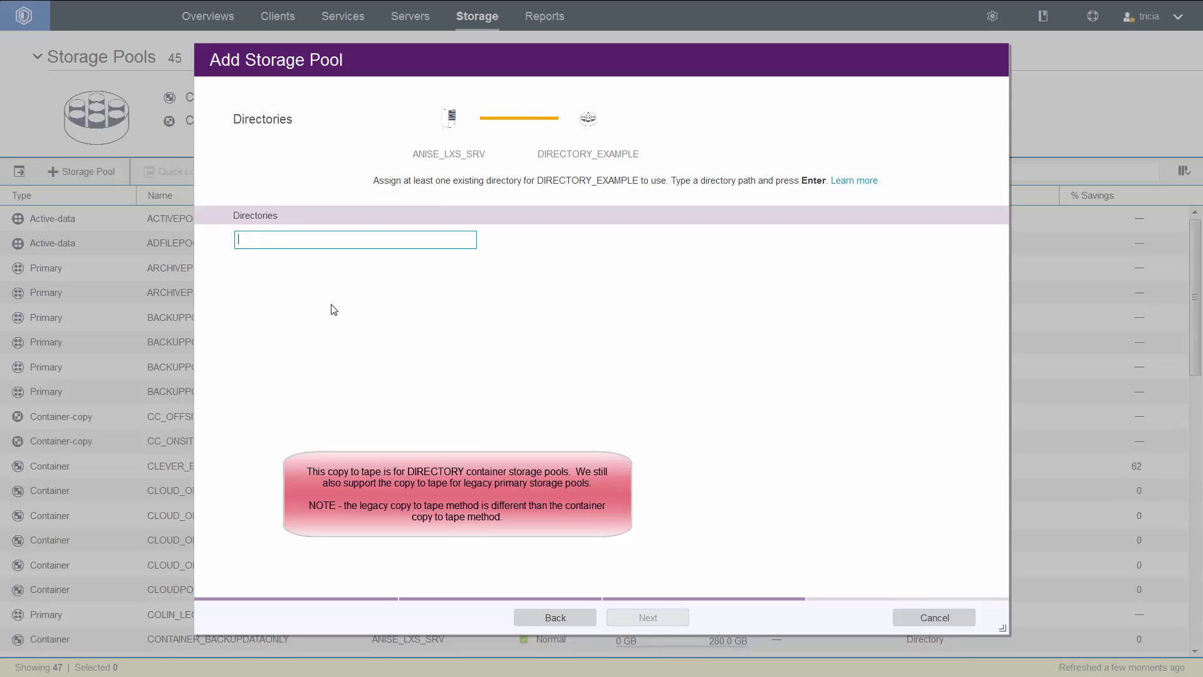
pyautogui.write('/fvt/anise/Storage/container_spoke3/')
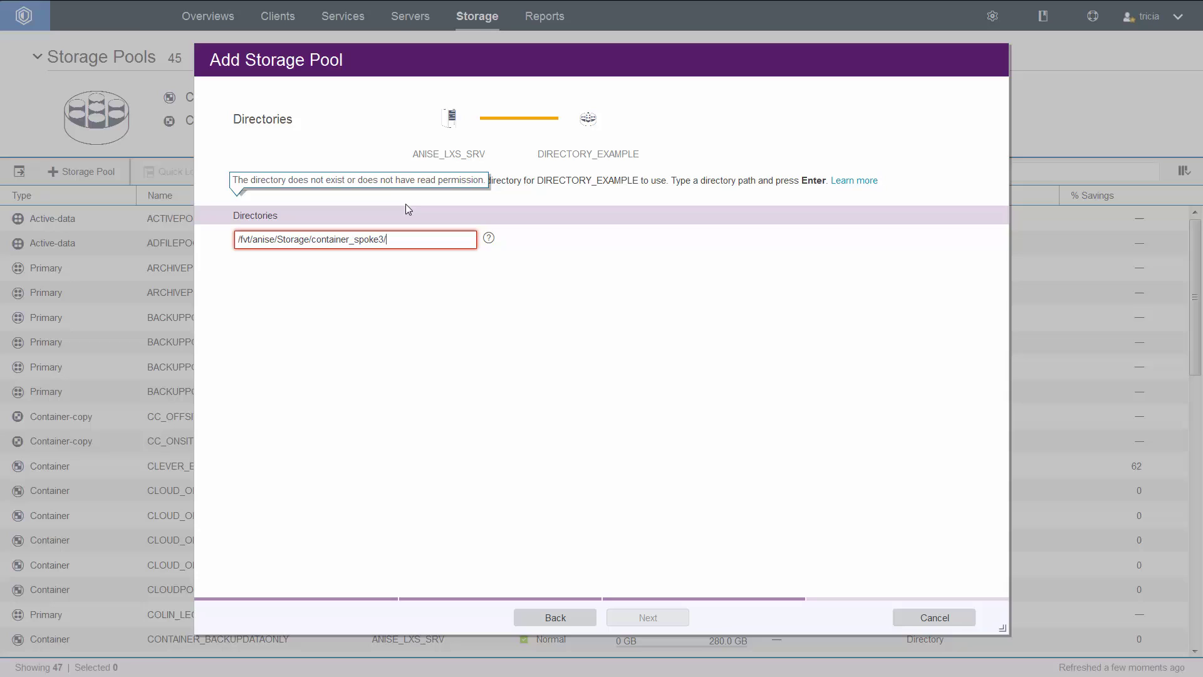
pyautogui.tripleClick(392, 241)
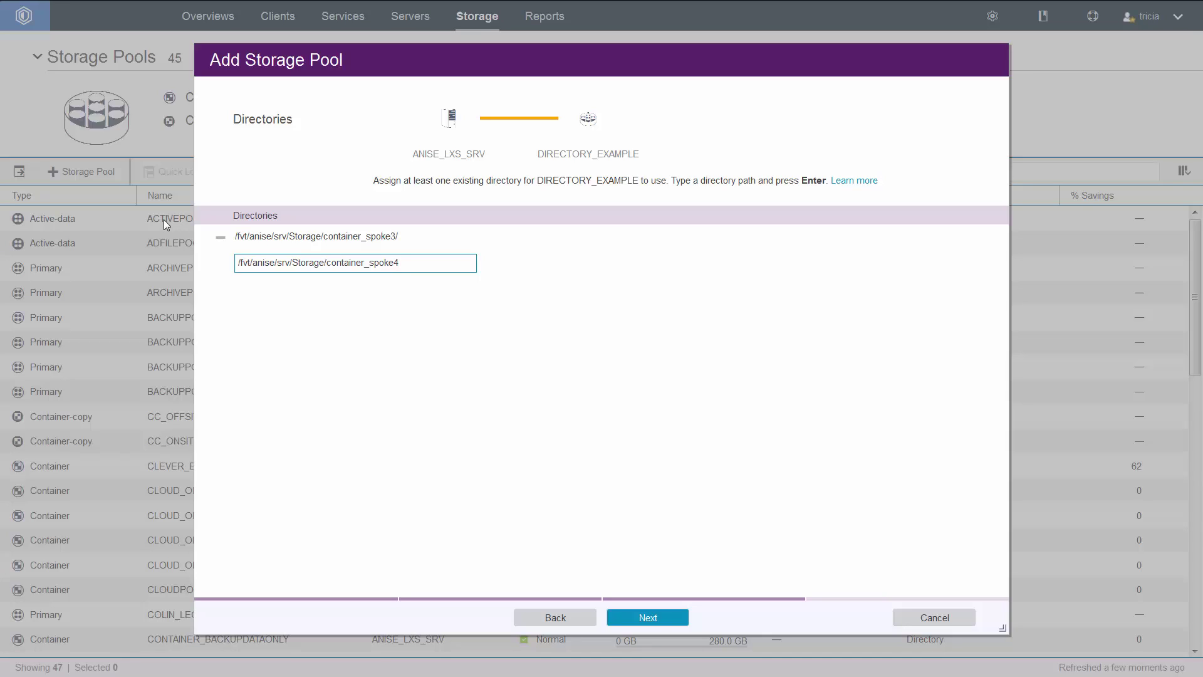
pyautogui.press('Return')
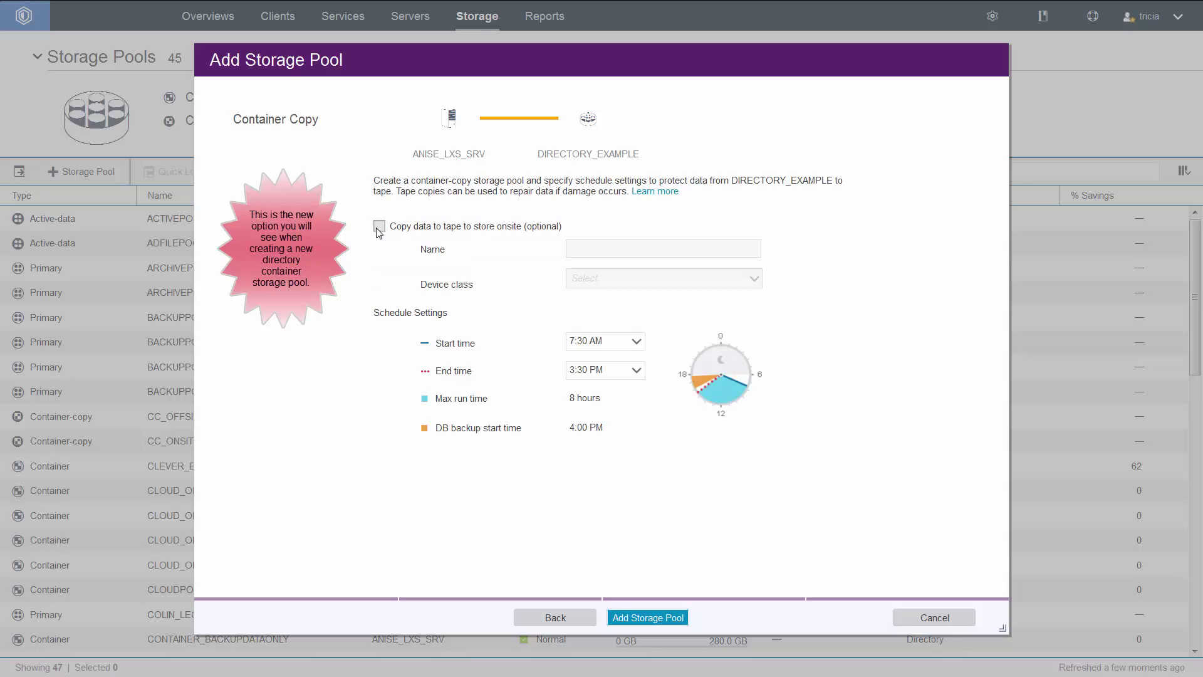
# Step: Enable onsite tape copying to pool CONTAINER_COPY_EXAMPLE using device class IBMLTO7
pyautogui.click(379, 227)
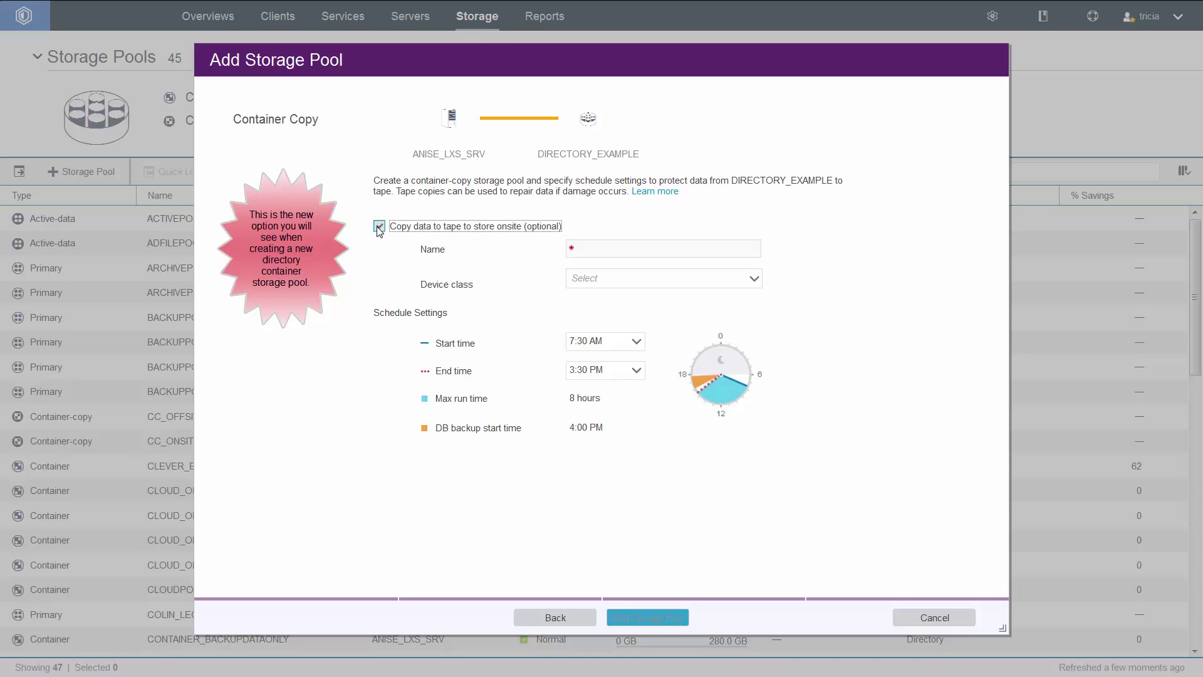
pyautogui.click(603, 245)
pyautogui.write('container_copy_example')
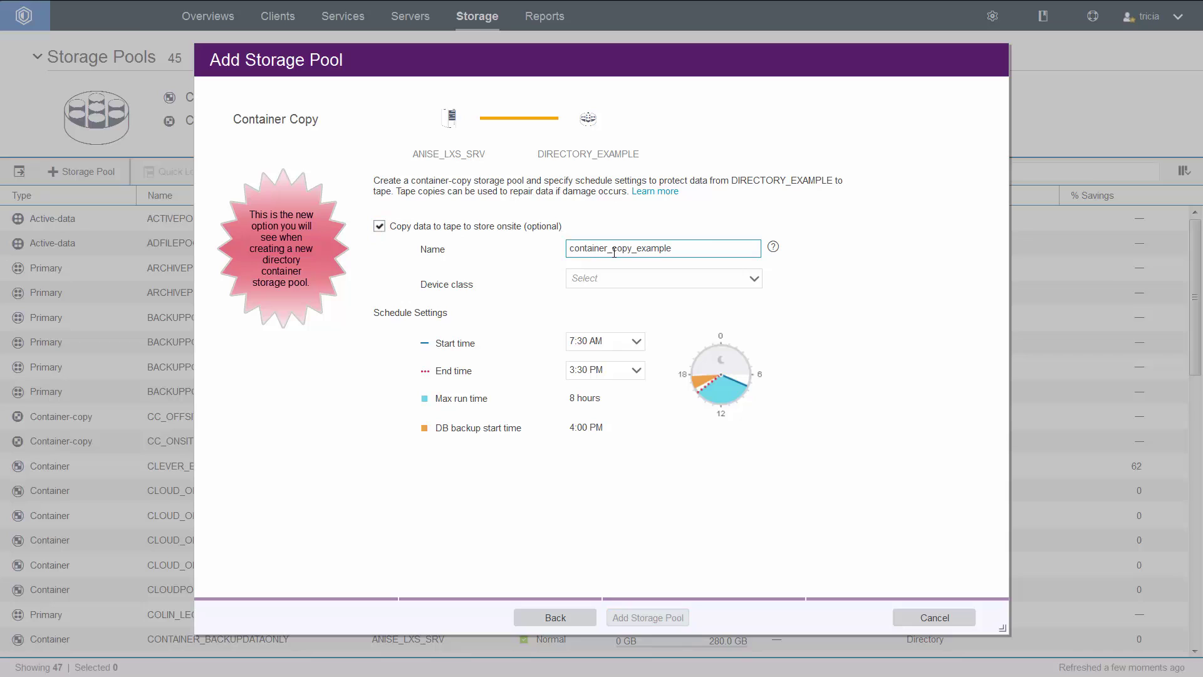
pyautogui.click(580, 284)
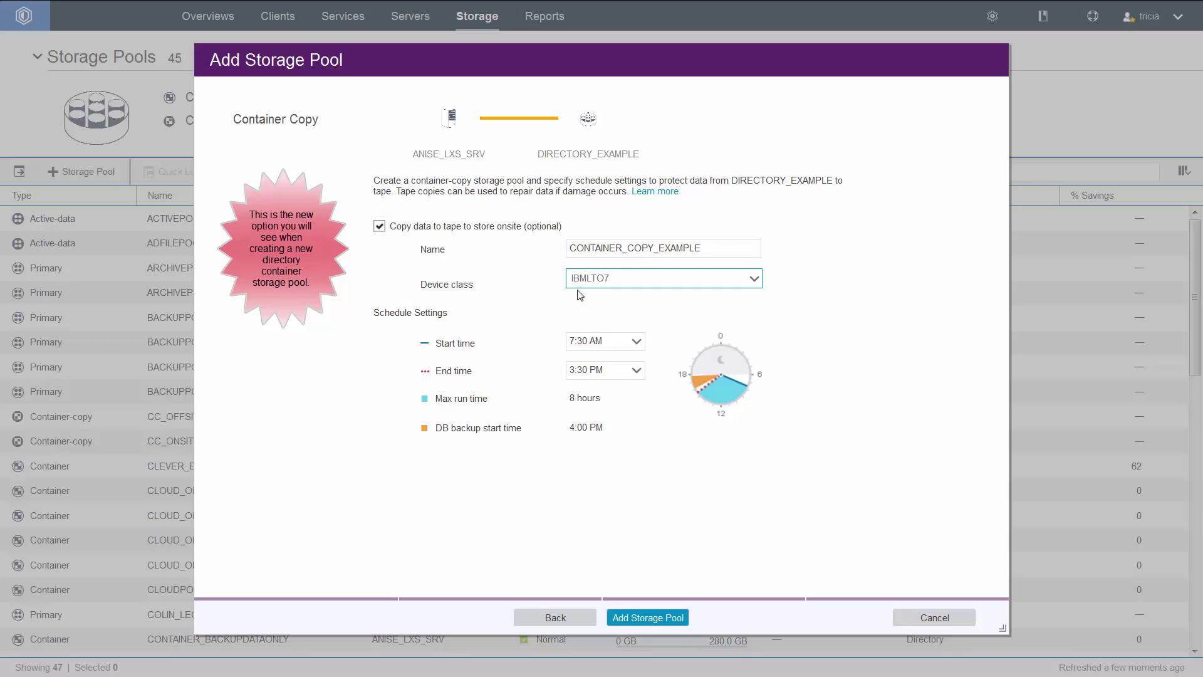
pyautogui.click(575, 287)
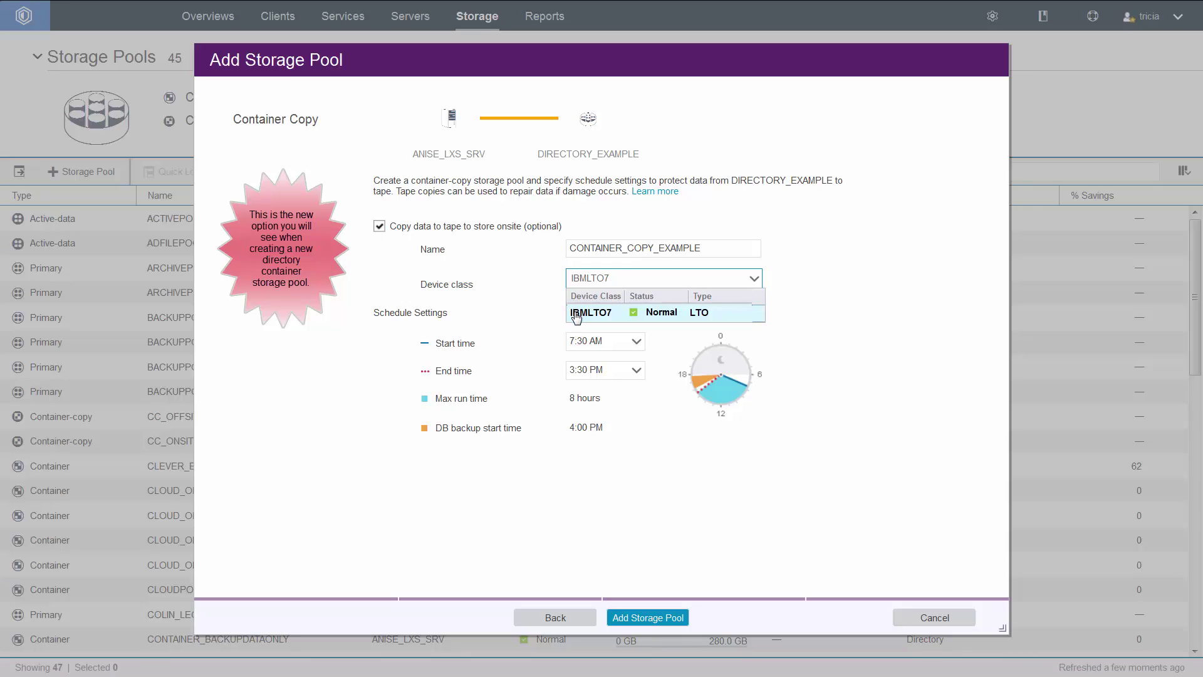
pyautogui.click(574, 313)
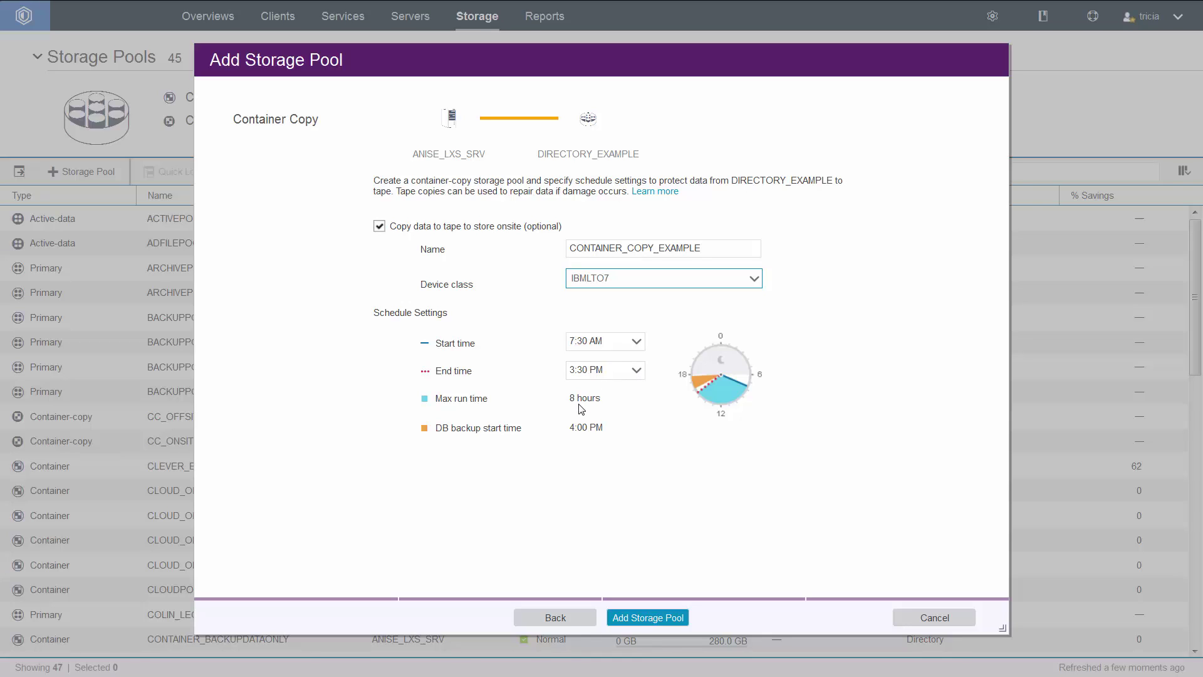
# Step: Create DIRECTORY_EXAMPLE with its tape copy pool and close the Succeeded page
pyautogui.click(626, 618)
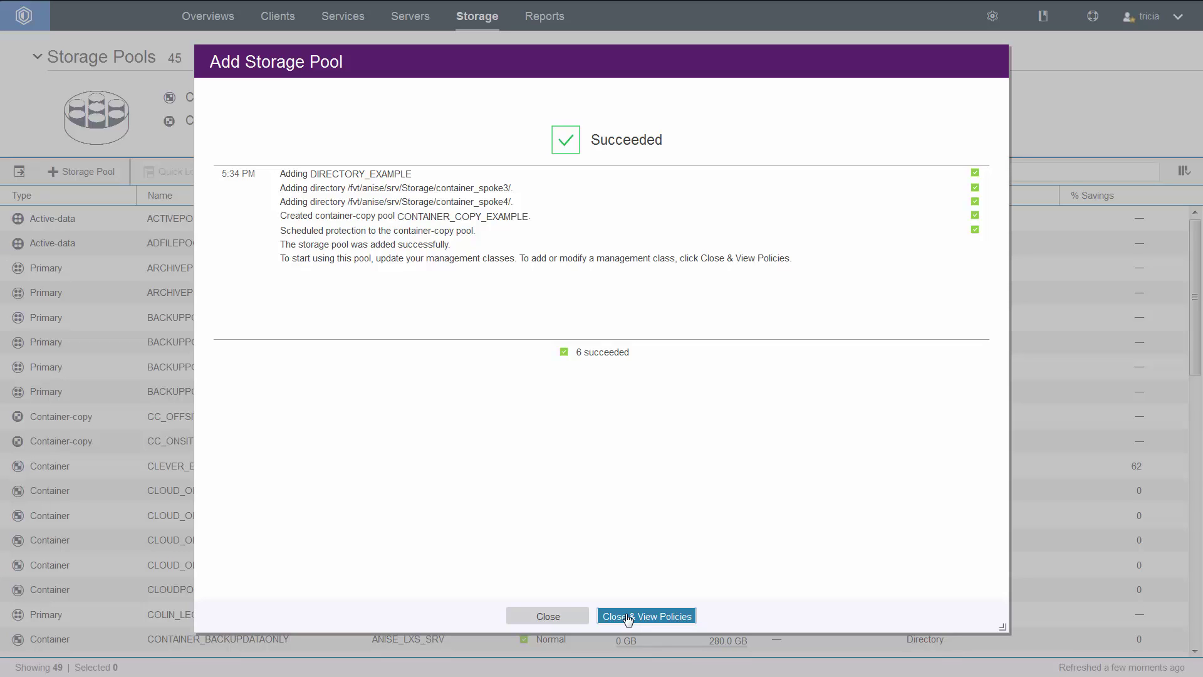
pyautogui.click(548, 616)
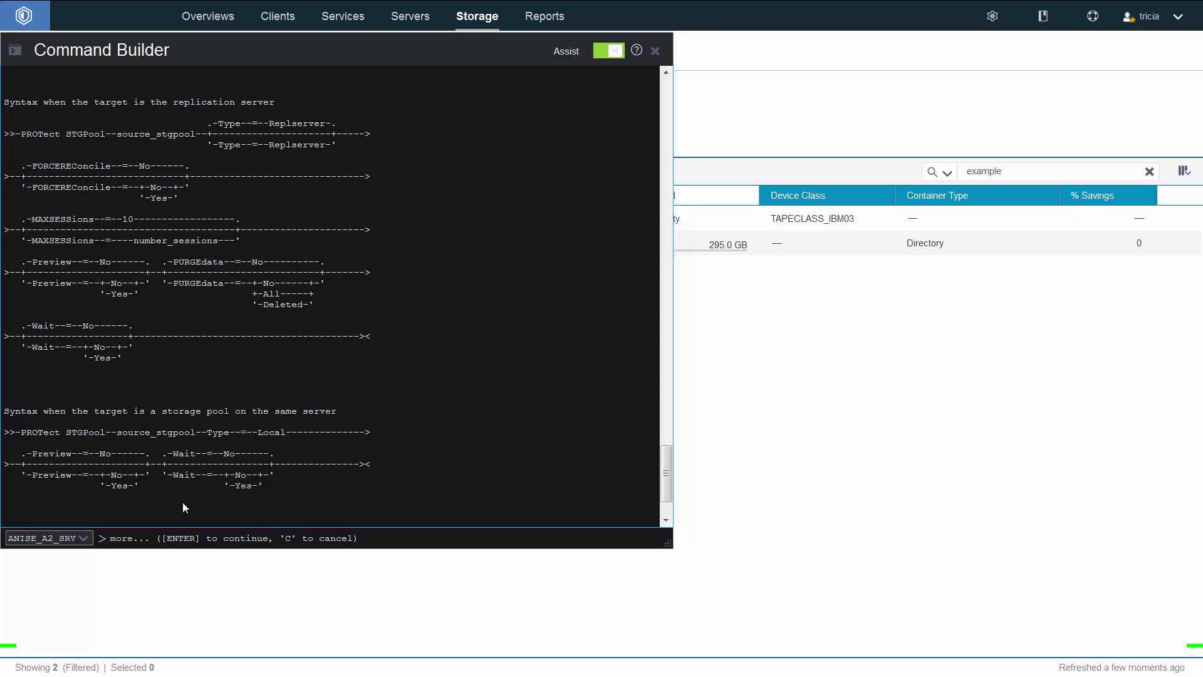
pyautogui.scroll(-10, 260, 417)
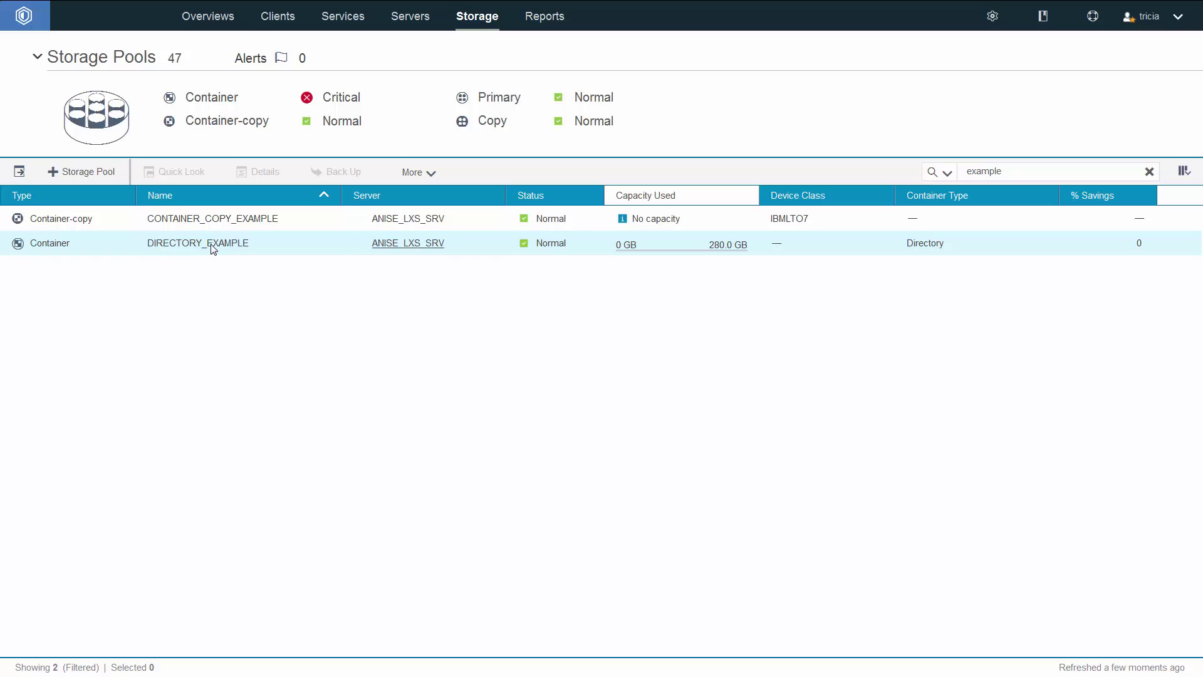
pyautogui.click(213, 250)
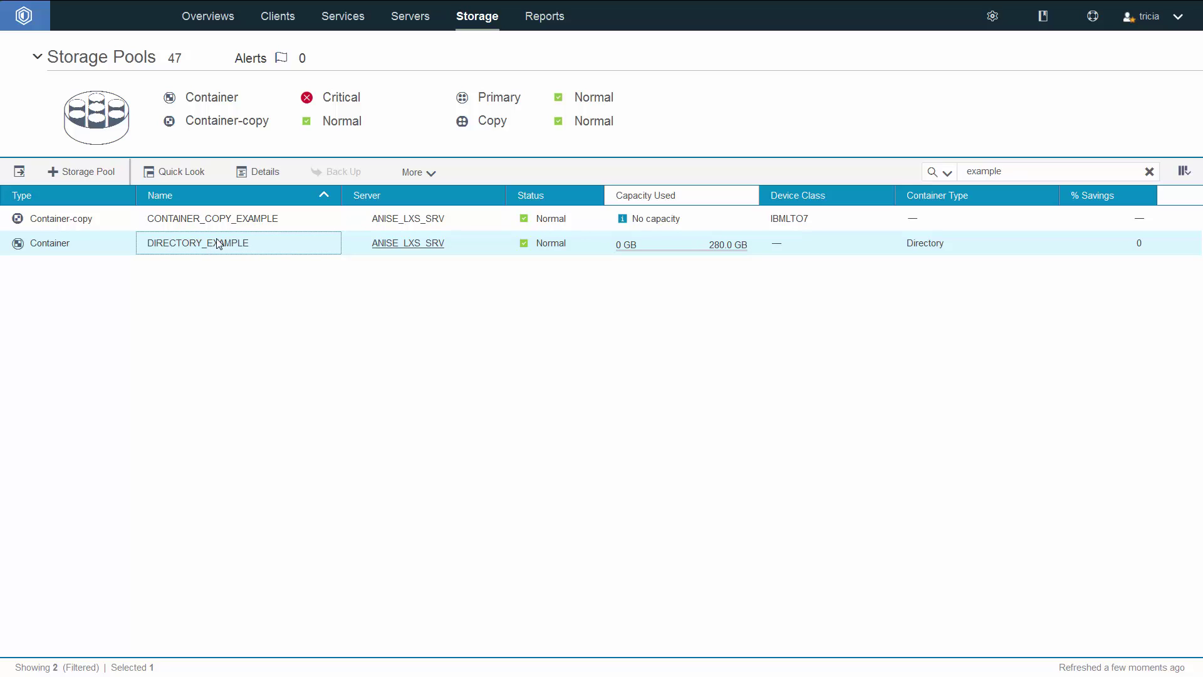
# Step: Open DIRECTORY_EXAMPLE's details and follow its Onsite CONTAINER_COPY_EXAMPLE link to the copy pool's summary
pyautogui.click(266, 171)
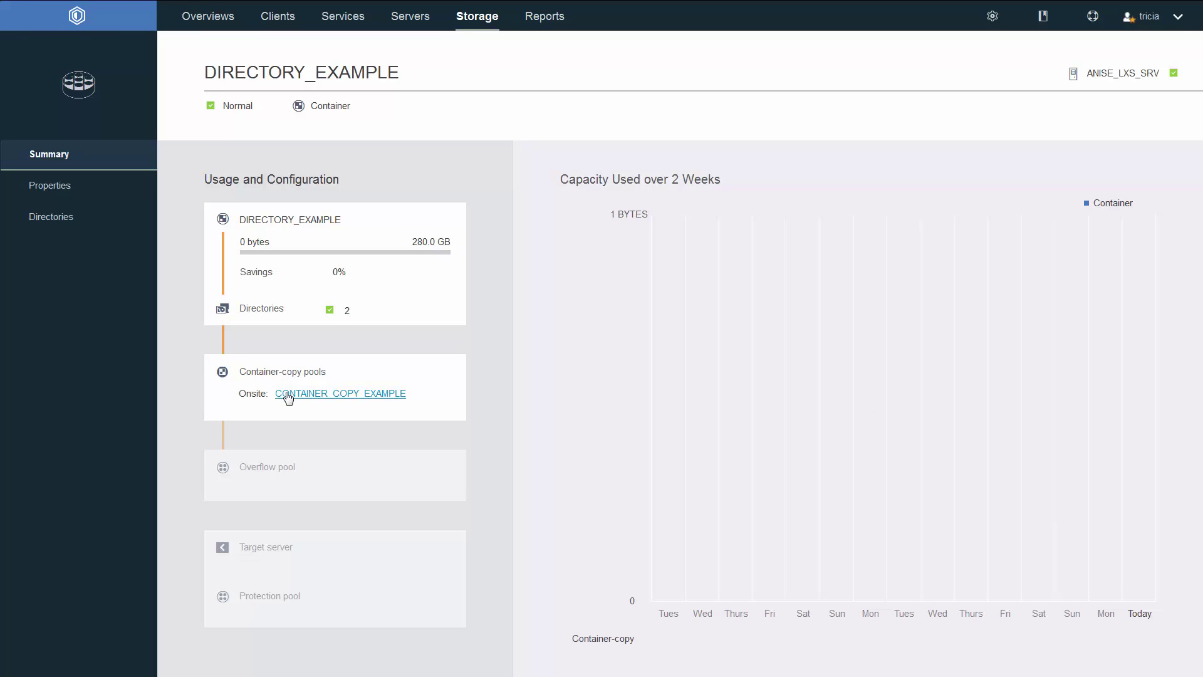
pyautogui.click(61, 196)
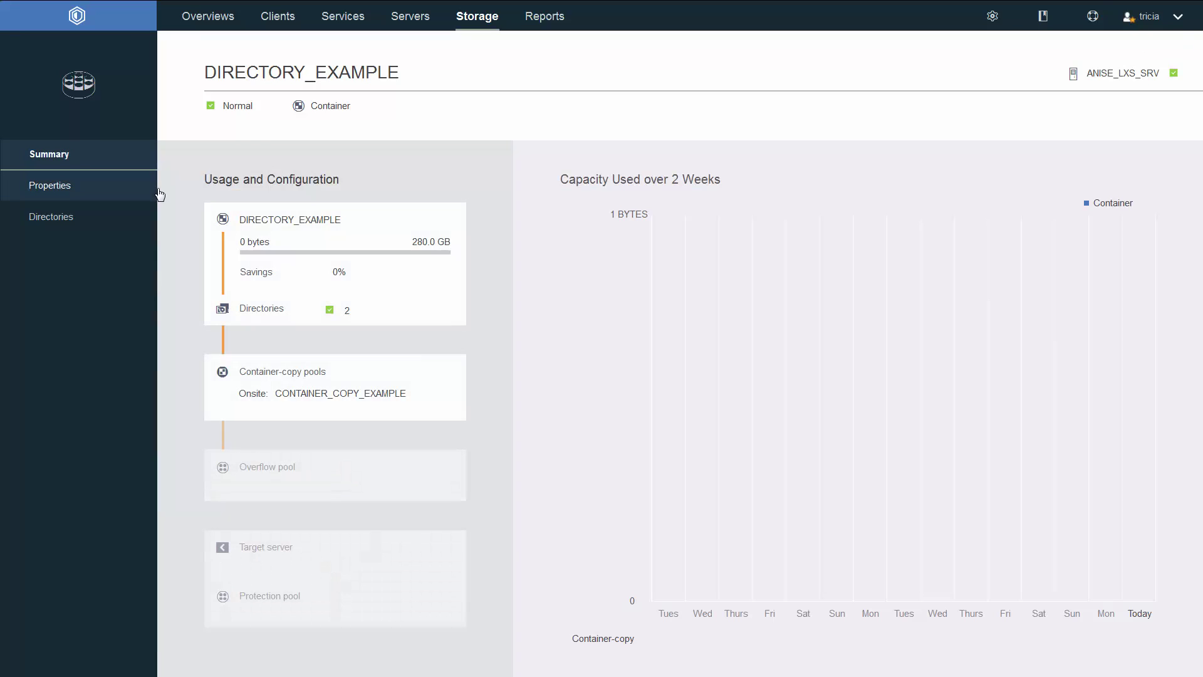
pyautogui.click(283, 395)
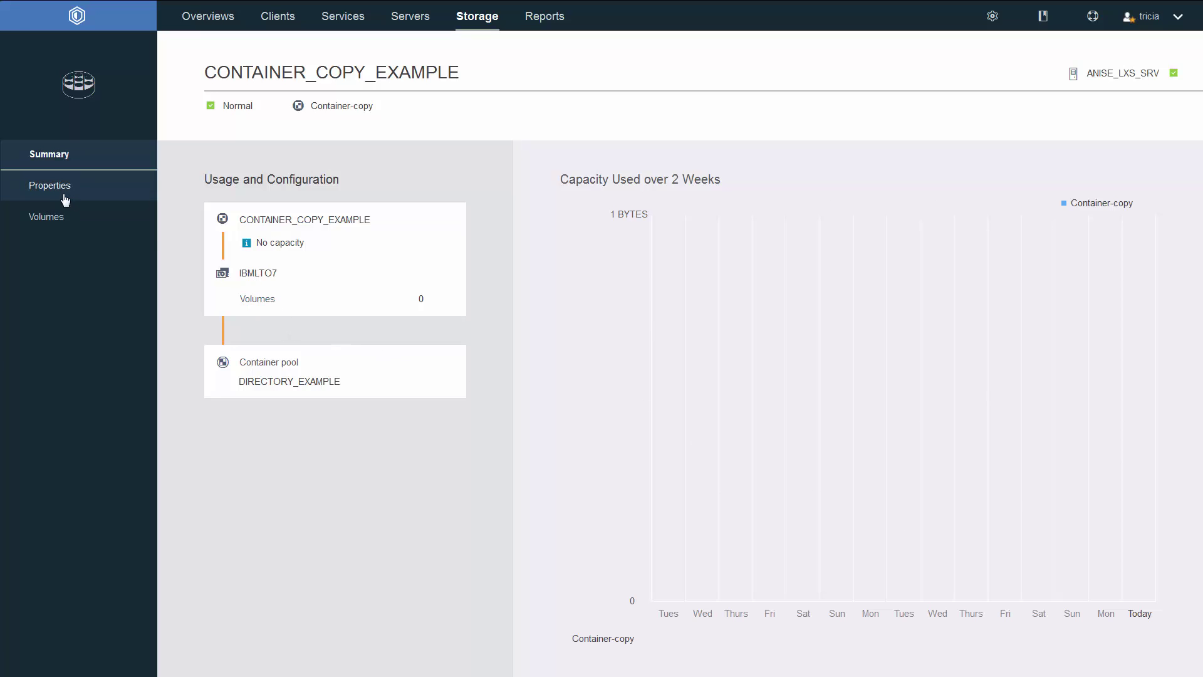
# Step: Return to DIRECTORY_EXAMPLE's summary and open CONTAINER_COPY_EXAMPLE's Properties page
pyautogui.click(317, 382)
pyautogui.click(323, 395)
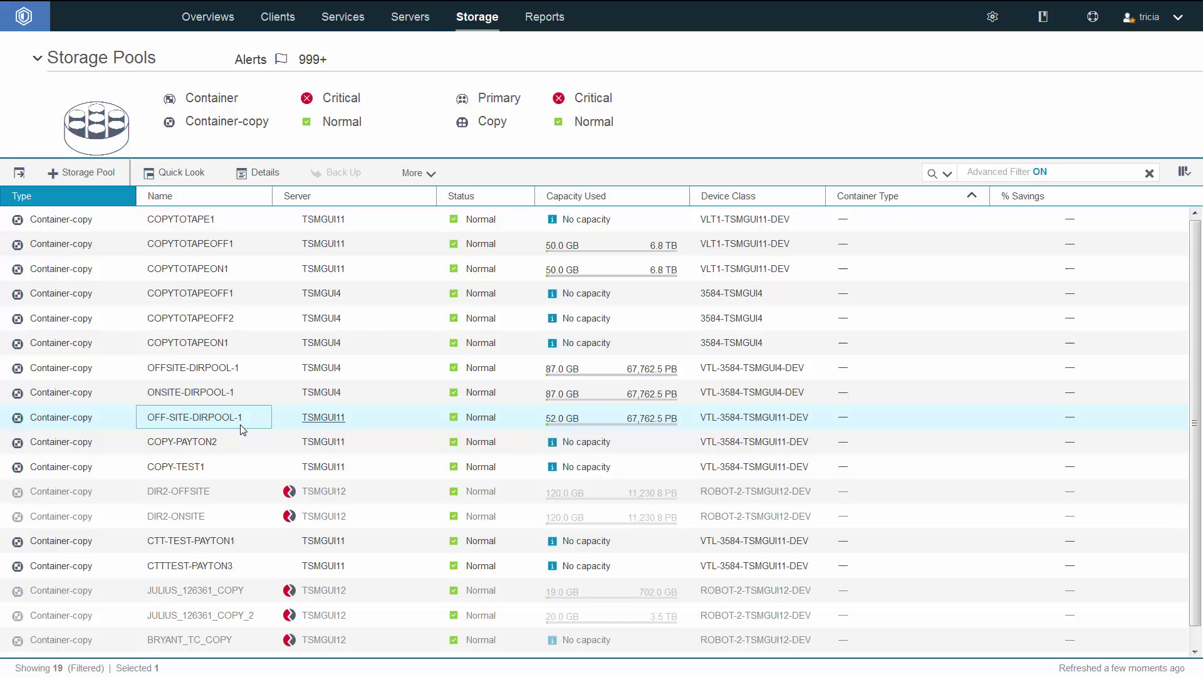
# Step: Inspect OFF-SITE-DIRPOOL-1's usage details, then list ONSITE-DIRPOOL-1's five tape volumes
pyautogui.click(126, 420)
pyautogui.click(266, 174)
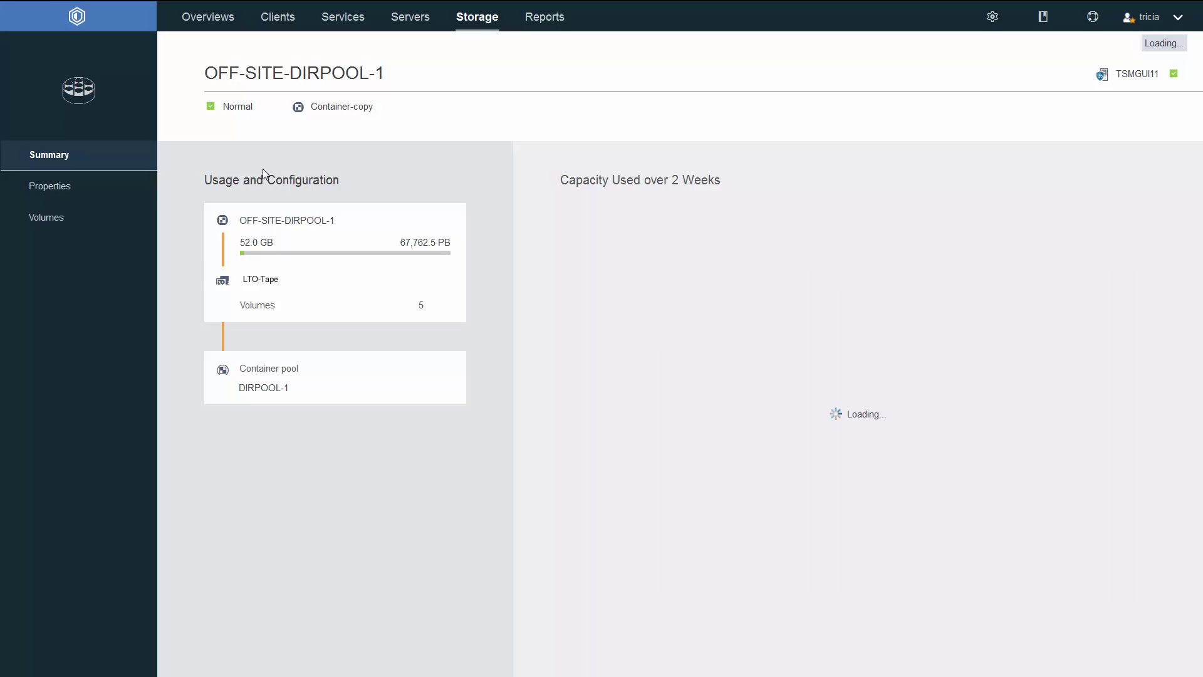
pyautogui.moveTo(671, 340)
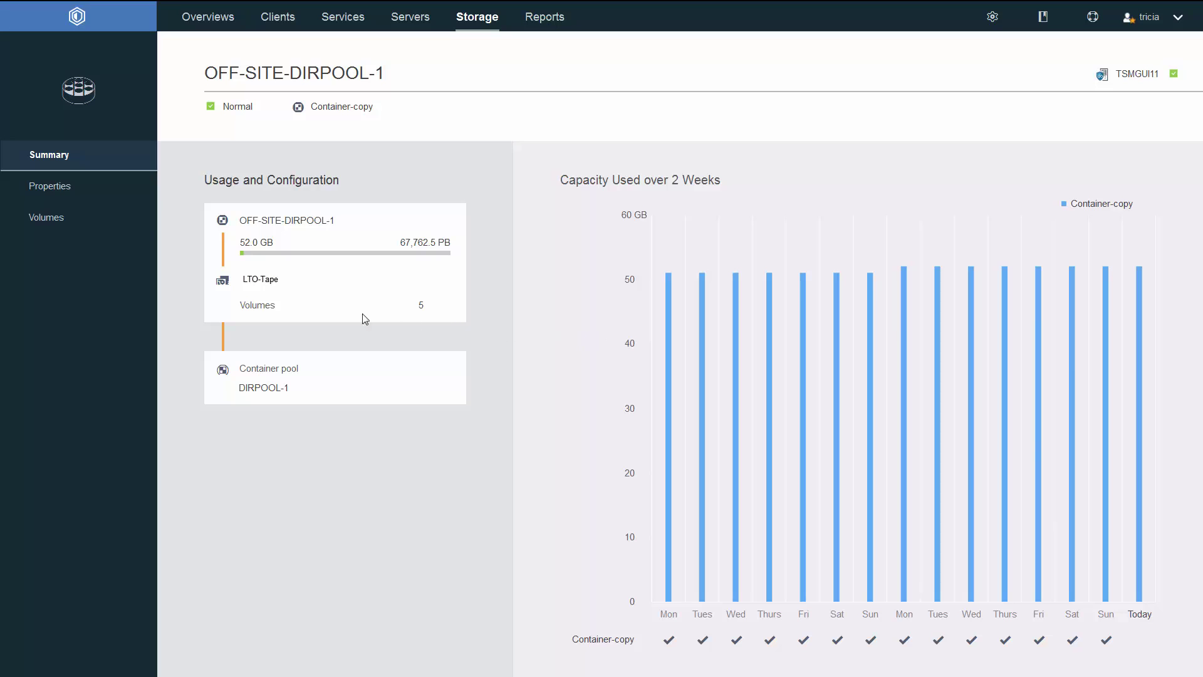
pyautogui.moveTo(972, 644)
pyautogui.click(257, 306)
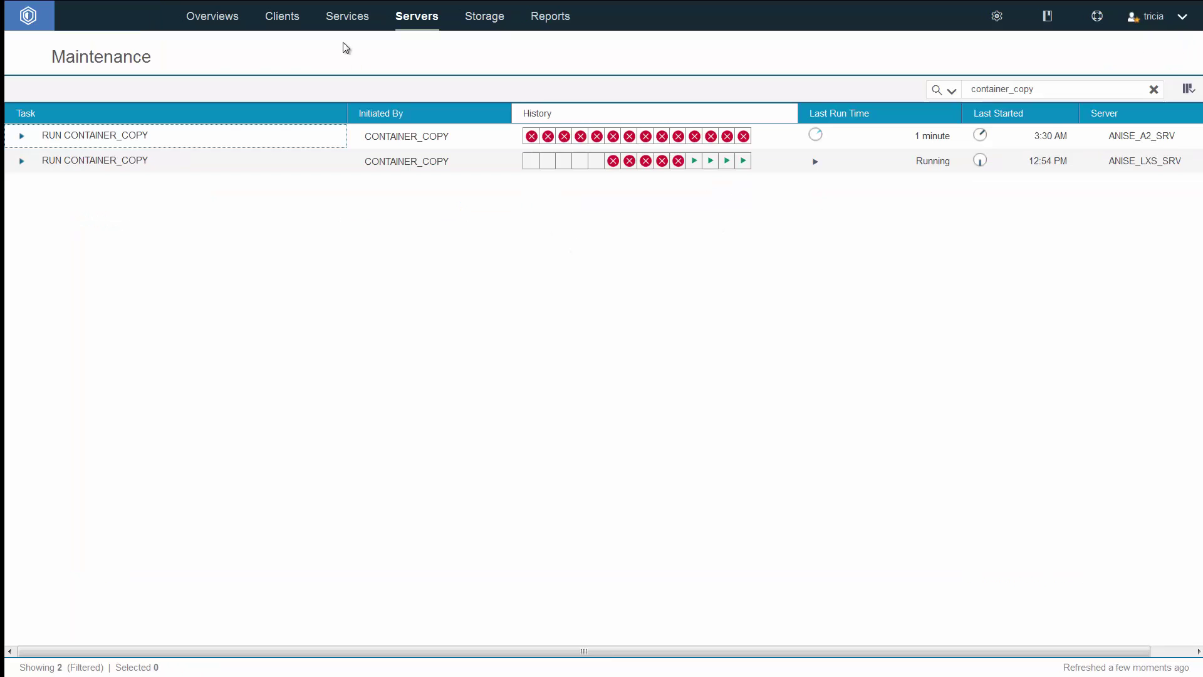
pyautogui.moveTo(413, 18)
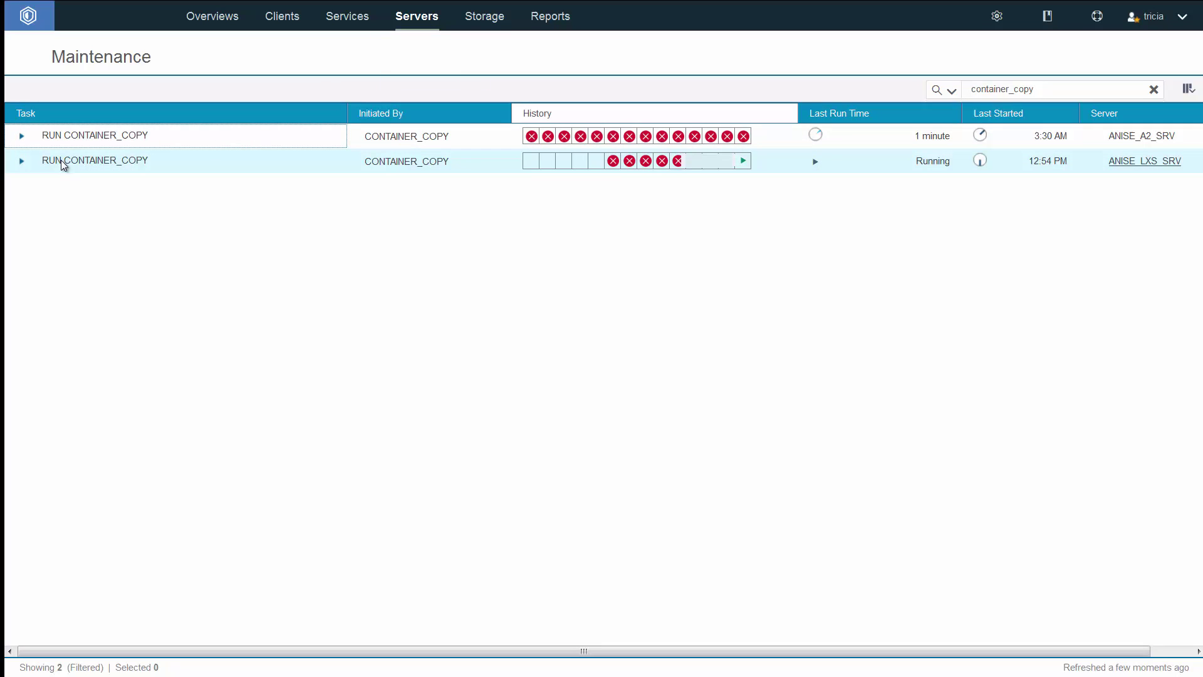
# Step: Expand the ANISE_LXS_SRV RUN CONTAINER_COPY task row to show its steps
pyautogui.click(22, 162)
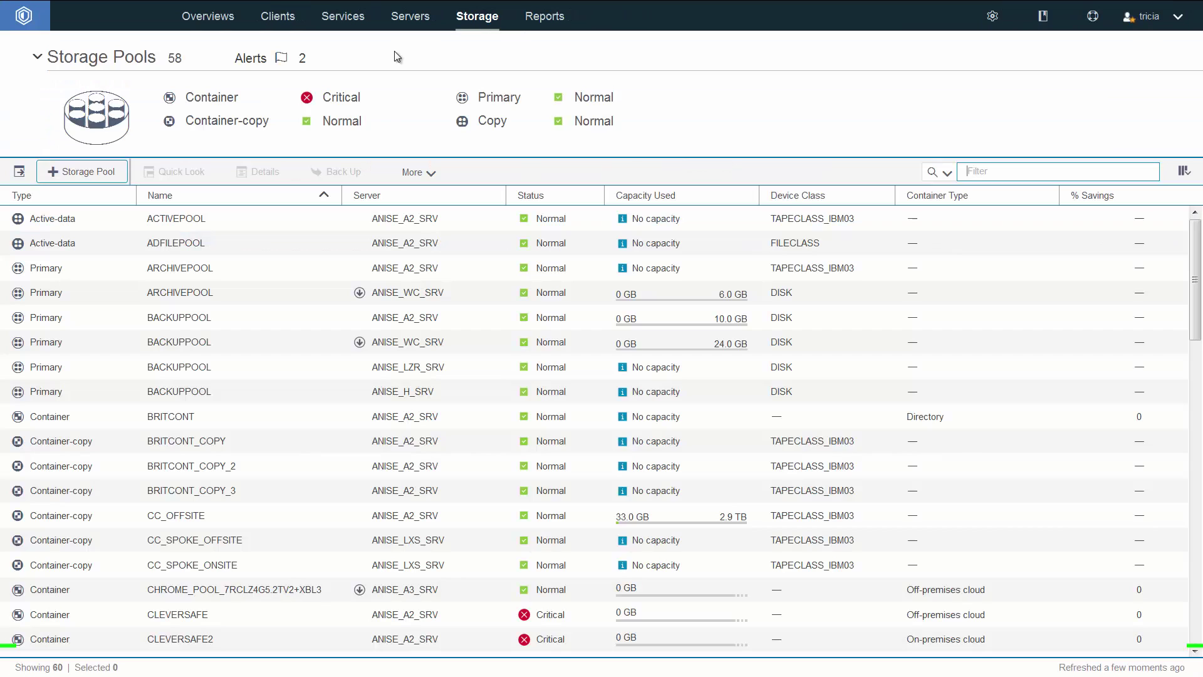
# Step: Filter pools to container-copy, then view the two Critical tape libraries, CLUSTLIB and VTL04
pyautogui.click(209, 124)
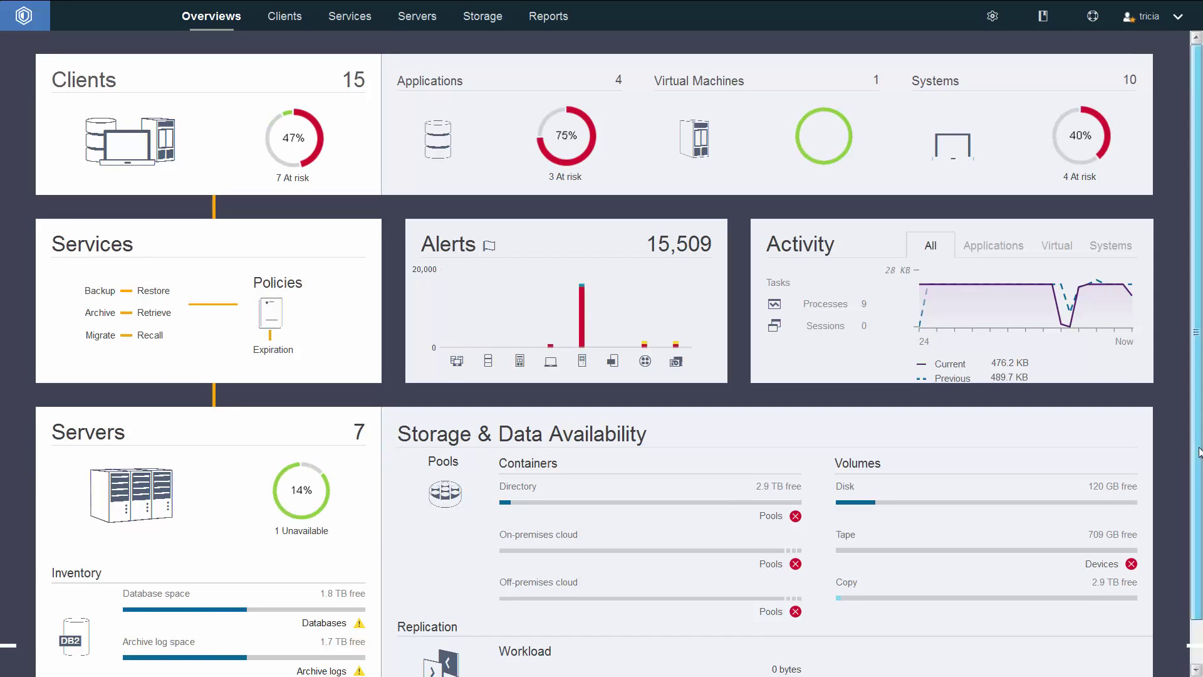
pyautogui.scroll(-1, 1184, 492)
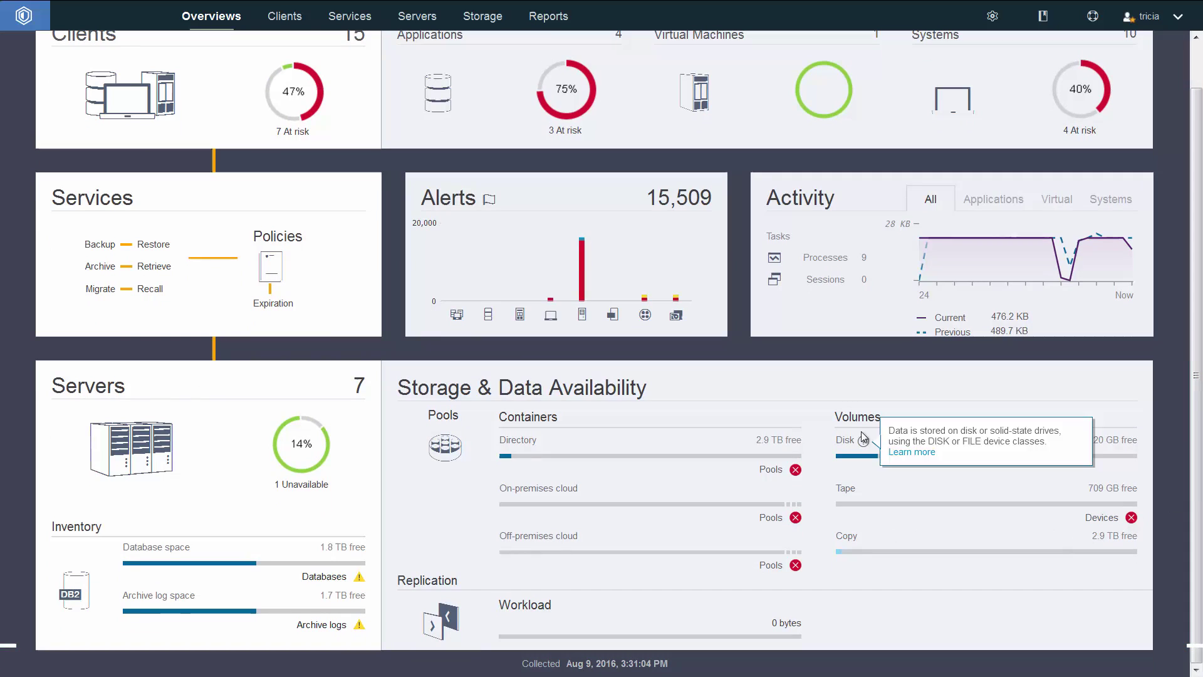
pyautogui.click(1104, 520)
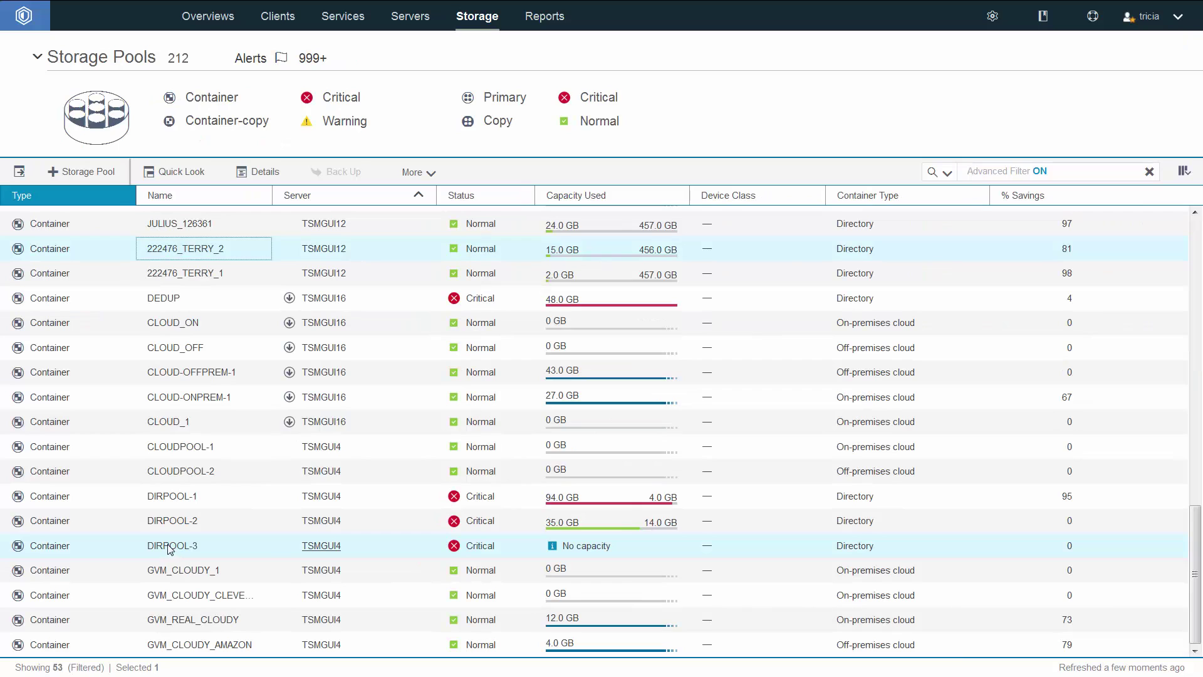
# Step: Open the Add Container-Copy Pool dialog for the DIRPOOL-3 container pool
pyautogui.click(169, 550)
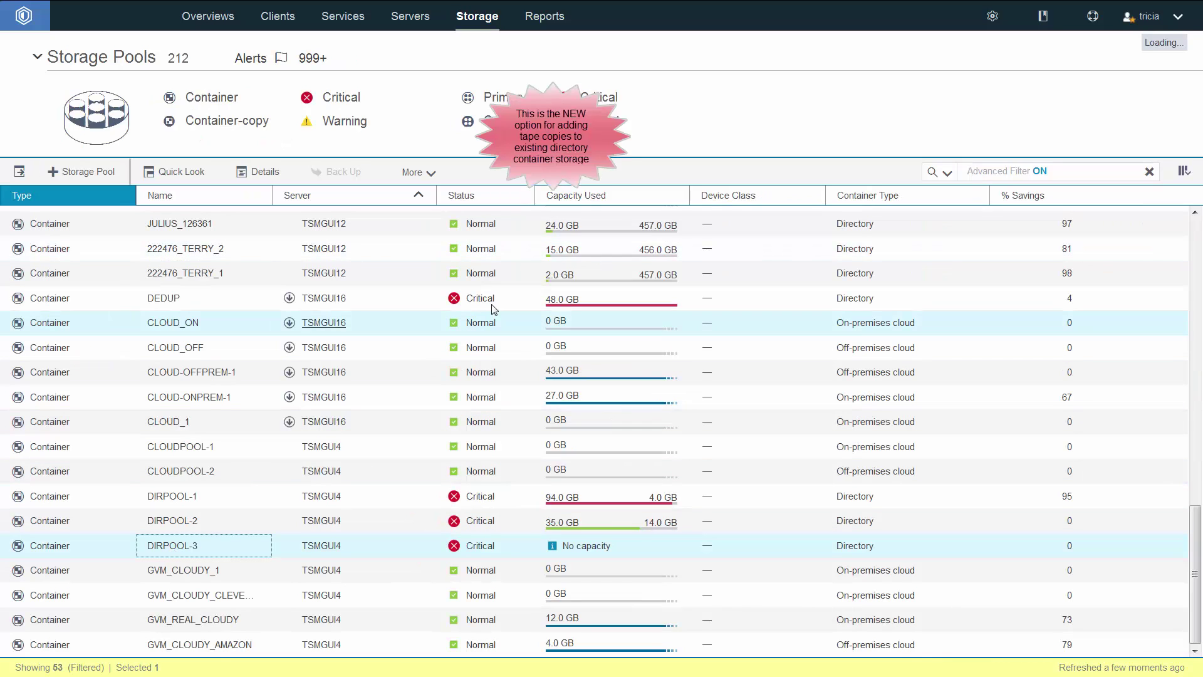
pyautogui.click(418, 173)
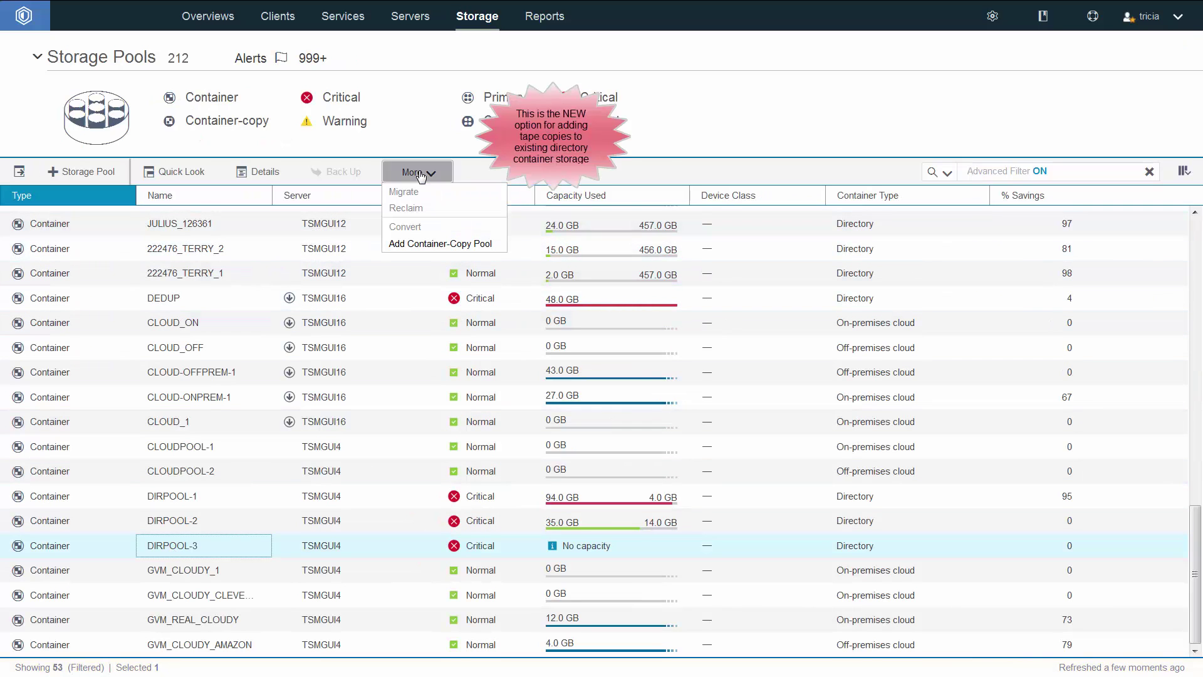
pyautogui.click(432, 243)
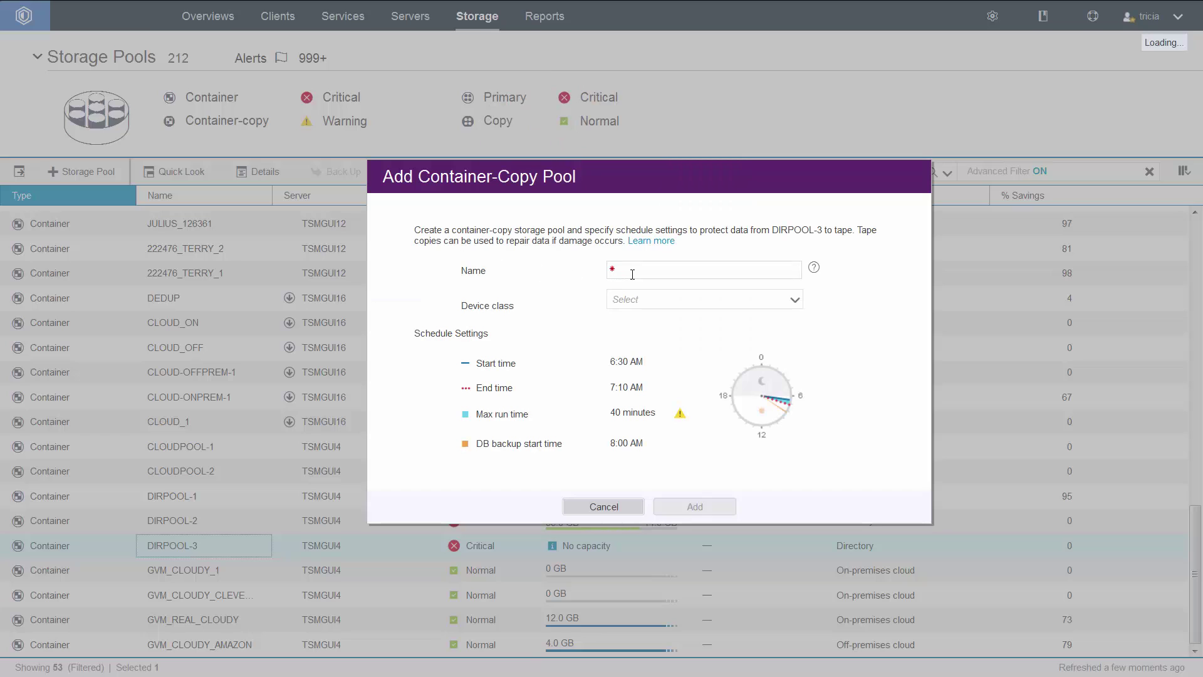
# Step: Name the copy pool CONTAINER_COPY_EXAMPLE and select device class SCSI-3584-TSMGUI4-DEV
pyautogui.click(633, 274)
pyautogui.write('Containe')
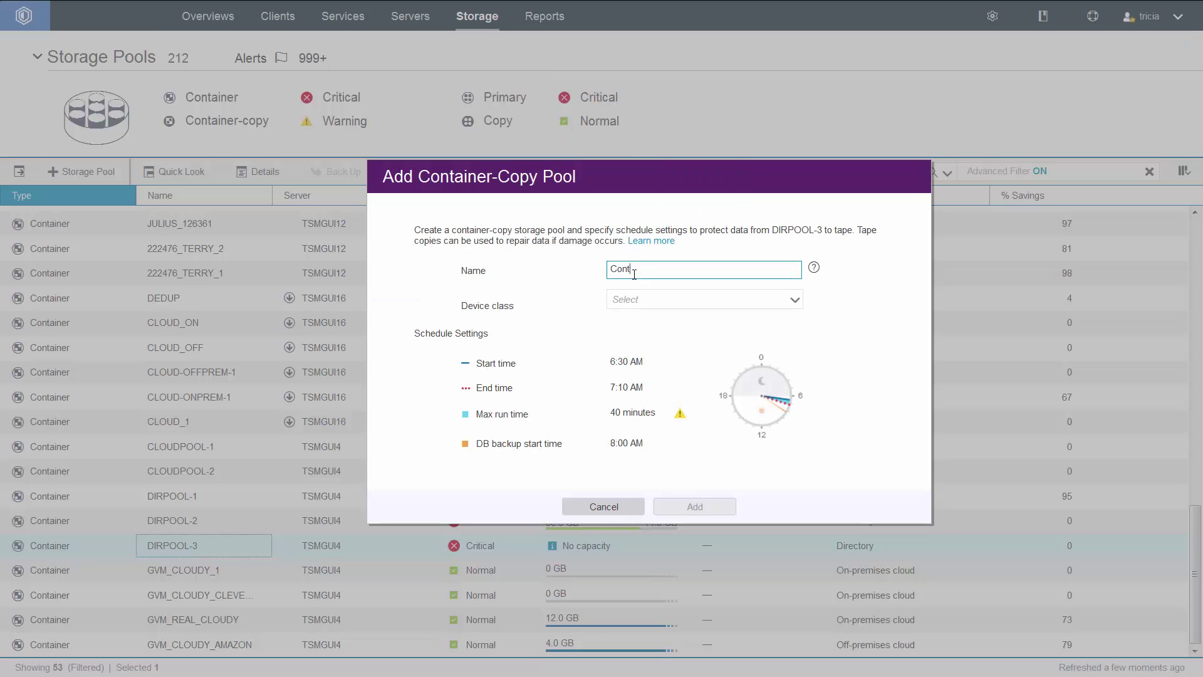
pyautogui.write('r_cop')
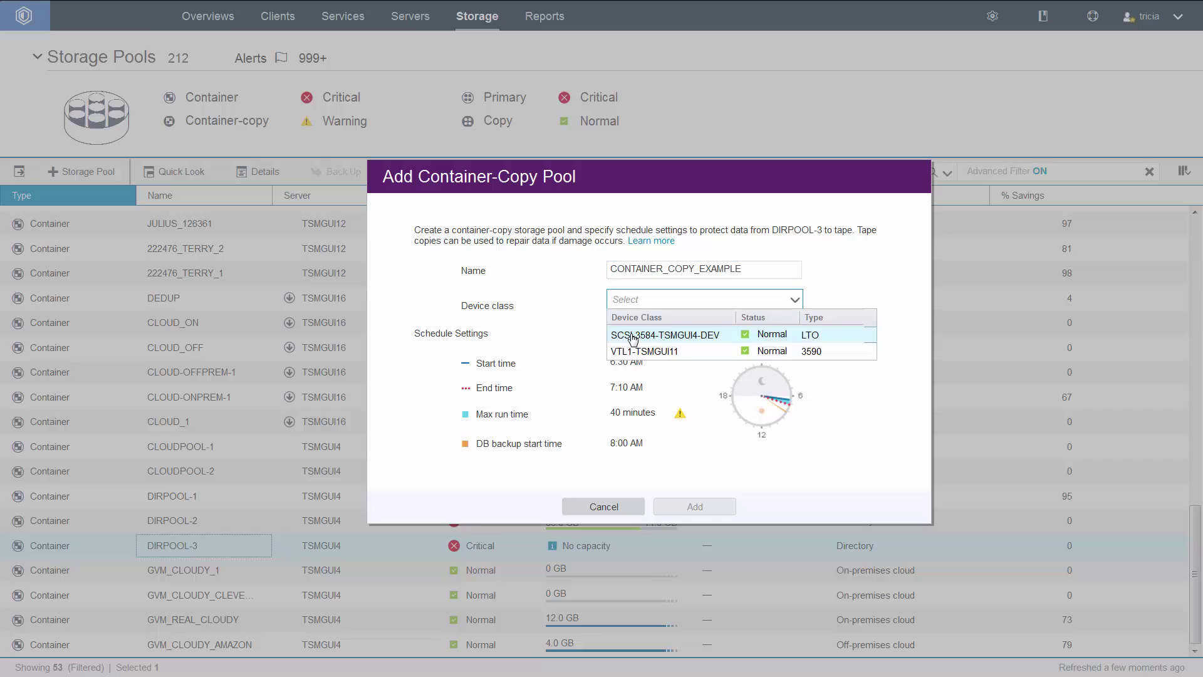
pyautogui.click(695, 336)
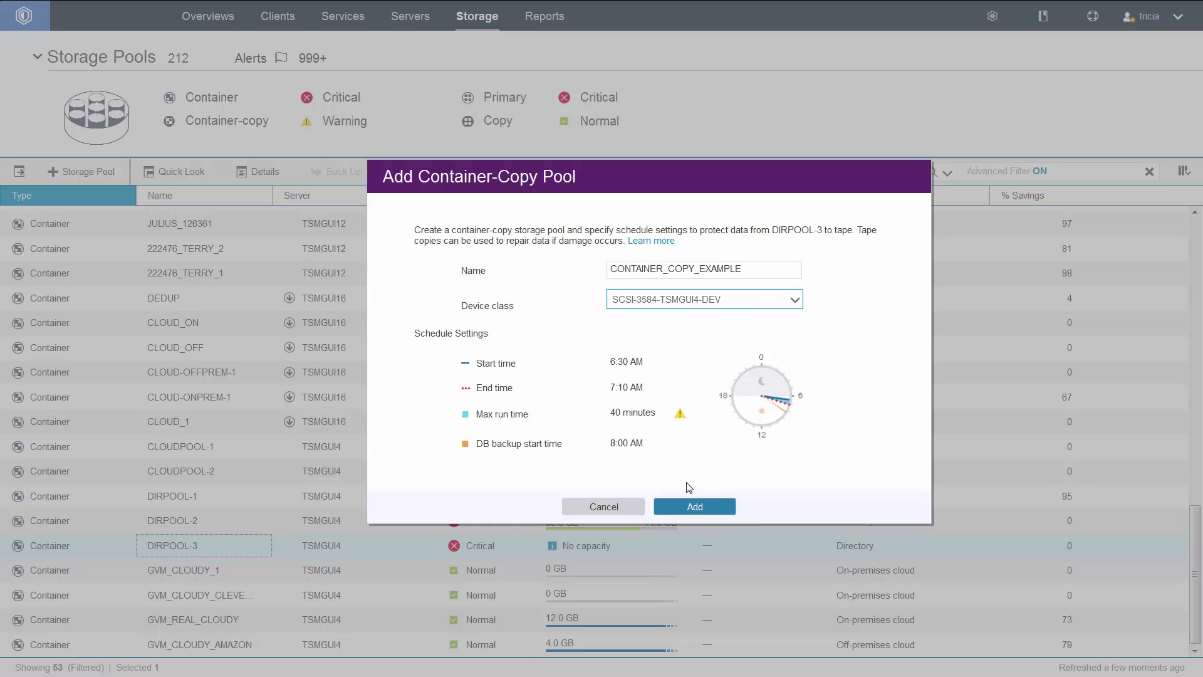
pyautogui.moveTo(681, 417)
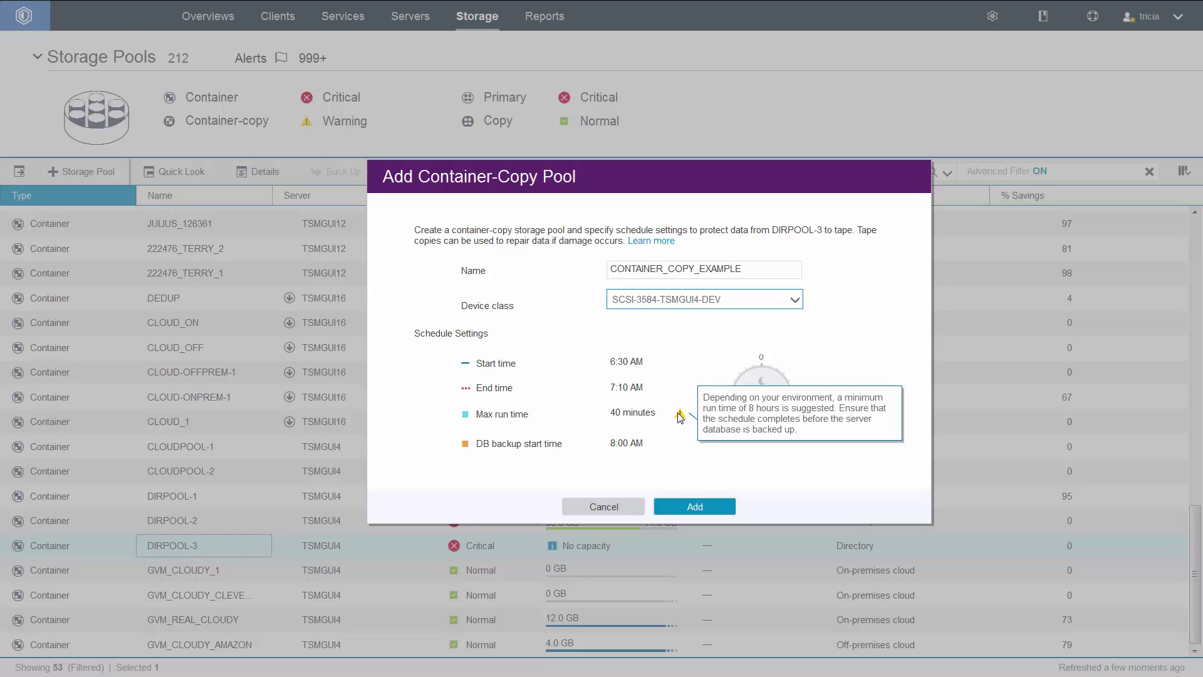